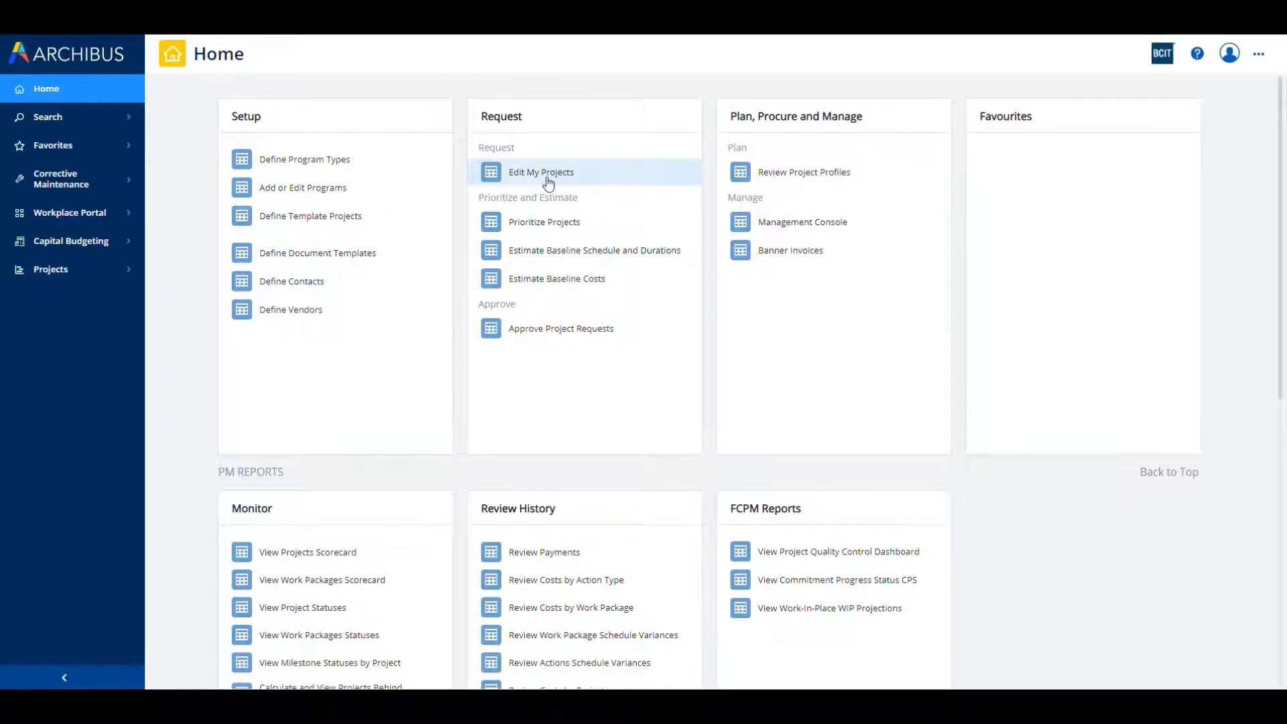
left_click(809, 231)
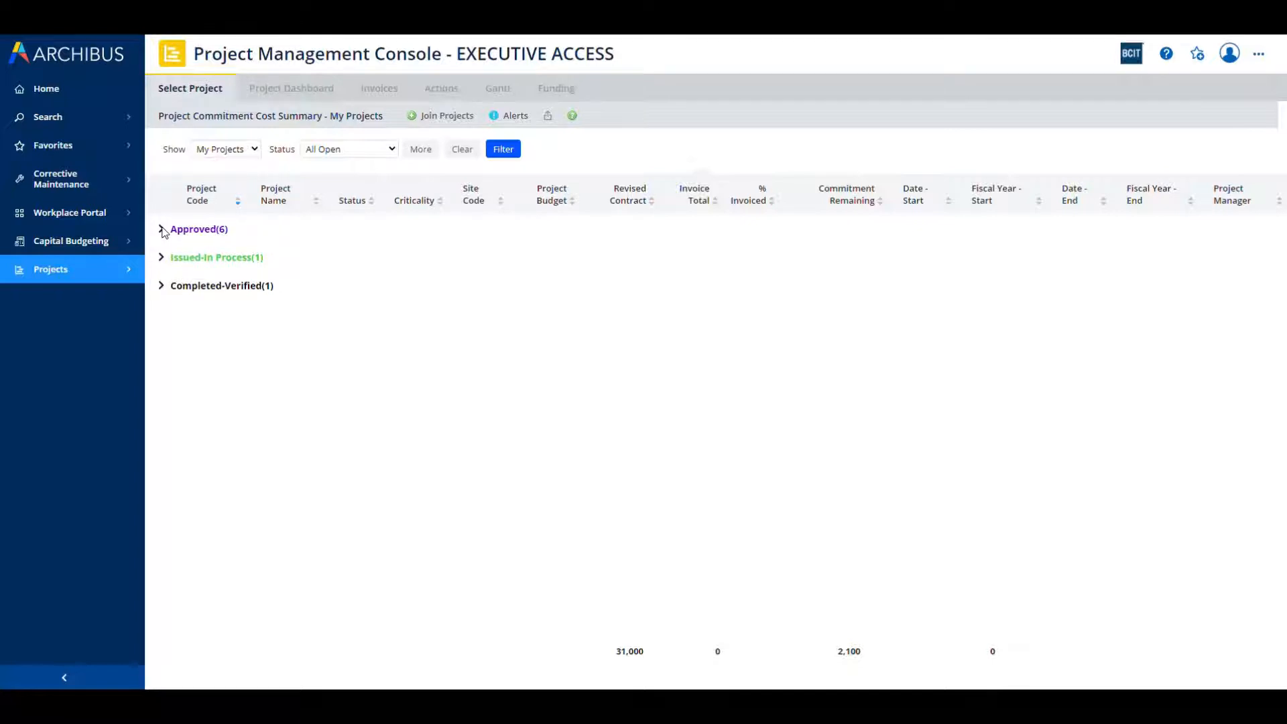
left_click(162, 229)
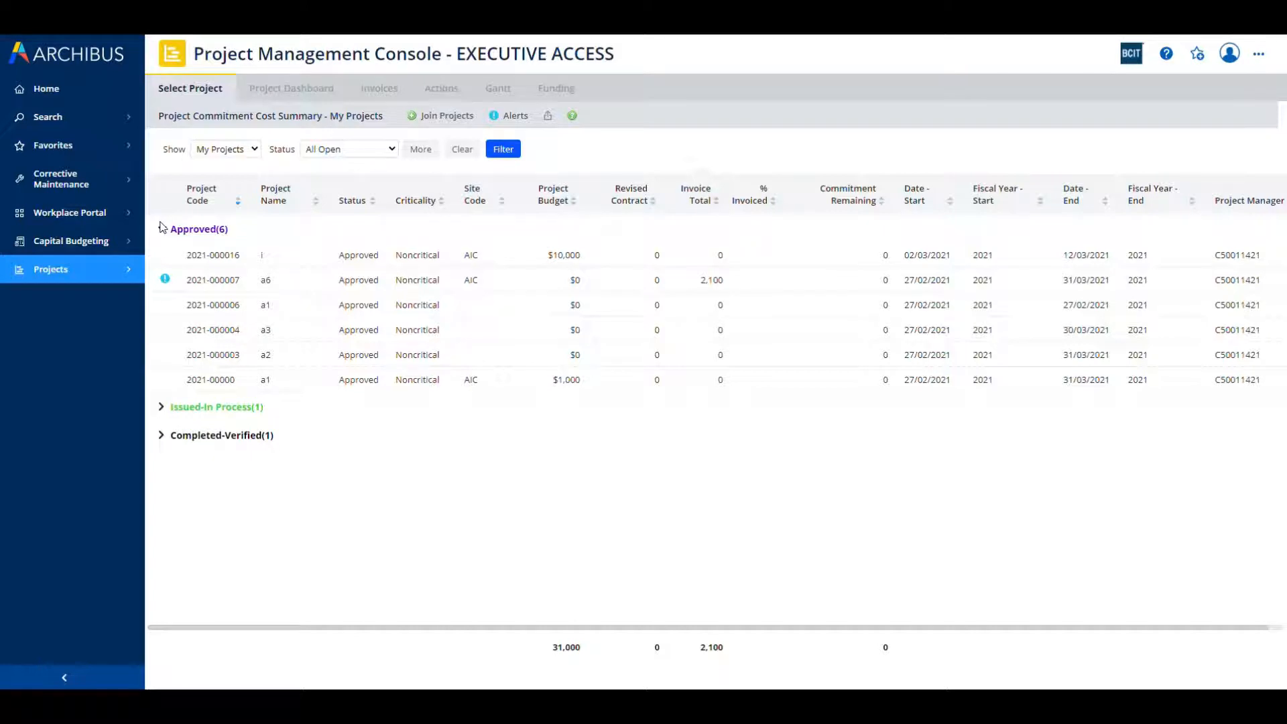
left_click(230, 258)
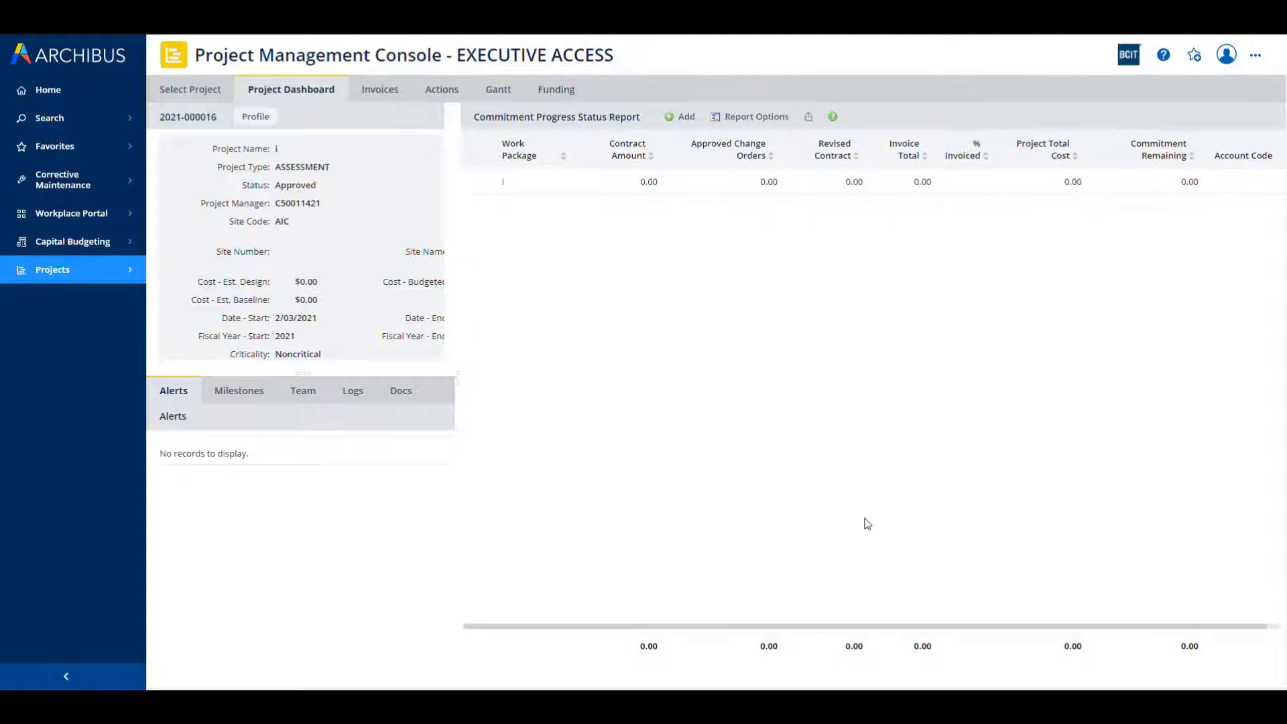
Step: Review the project's profile details, close them, and slightly widen the project summary pane on the dashboard
left_click(254, 119)
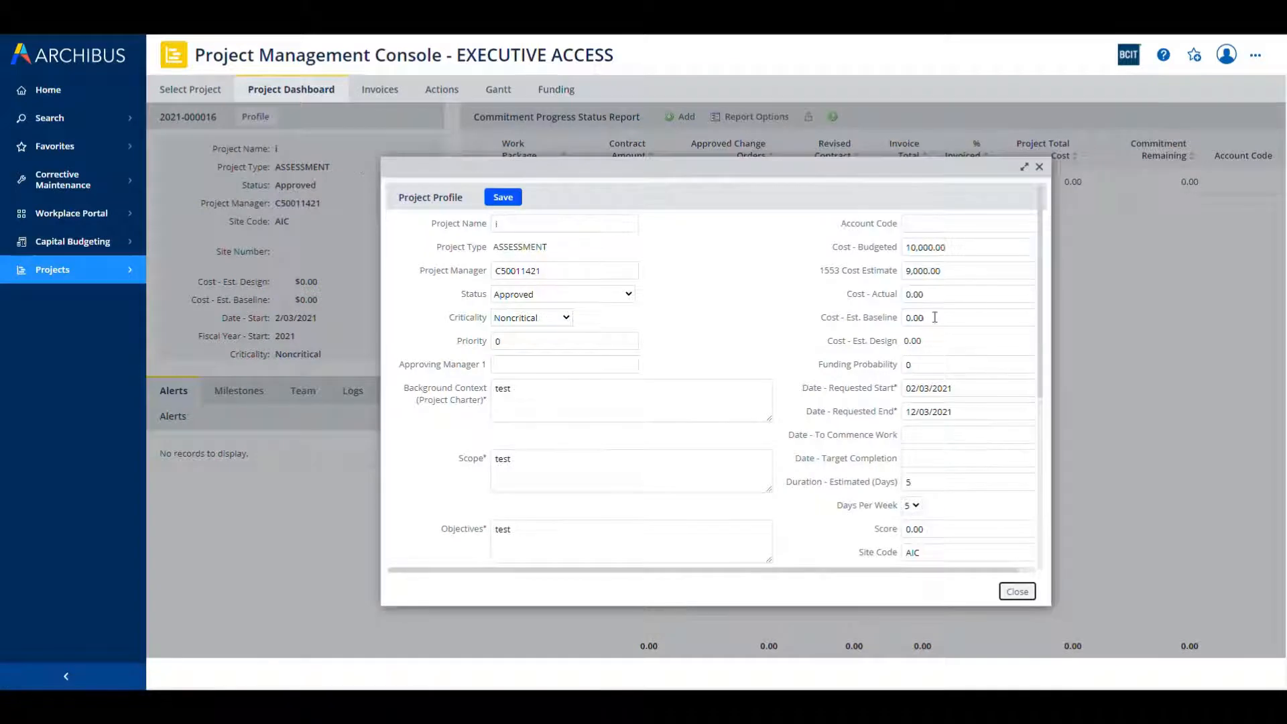
left_click_drag(1039, 303, 1038, 269)
left_click(1039, 167)
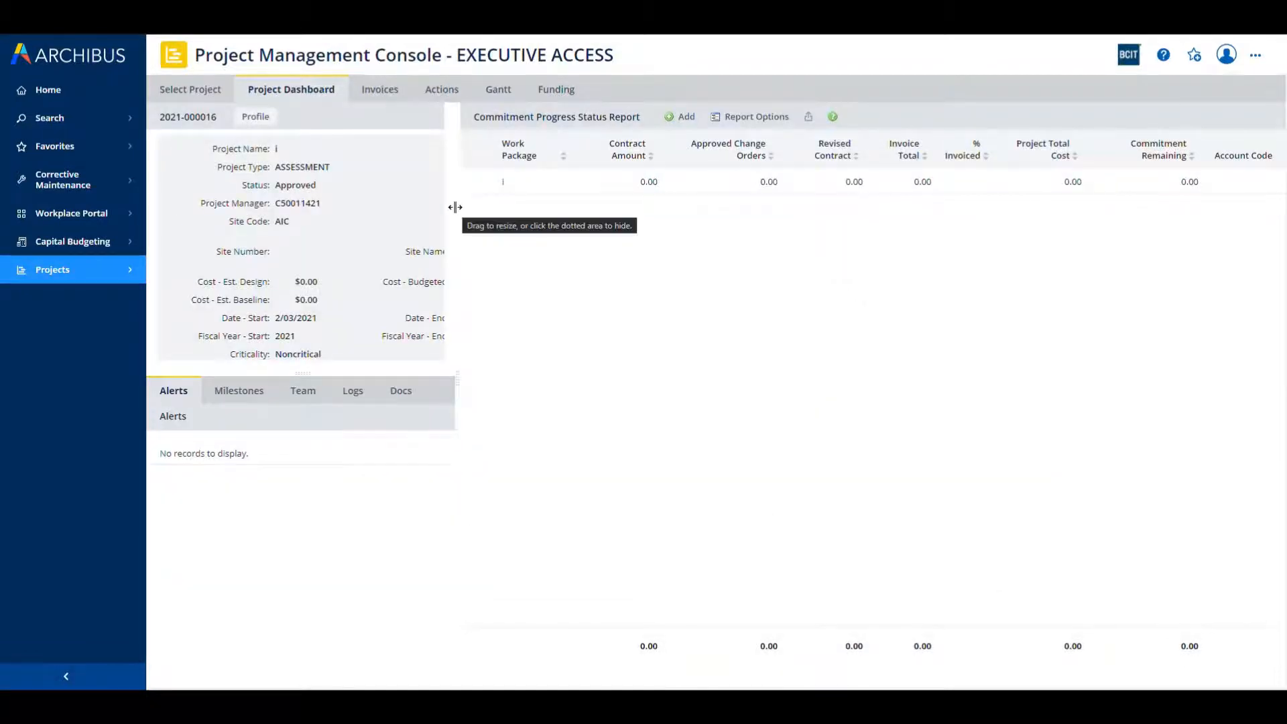
left_click_drag(456, 207, 525, 208)
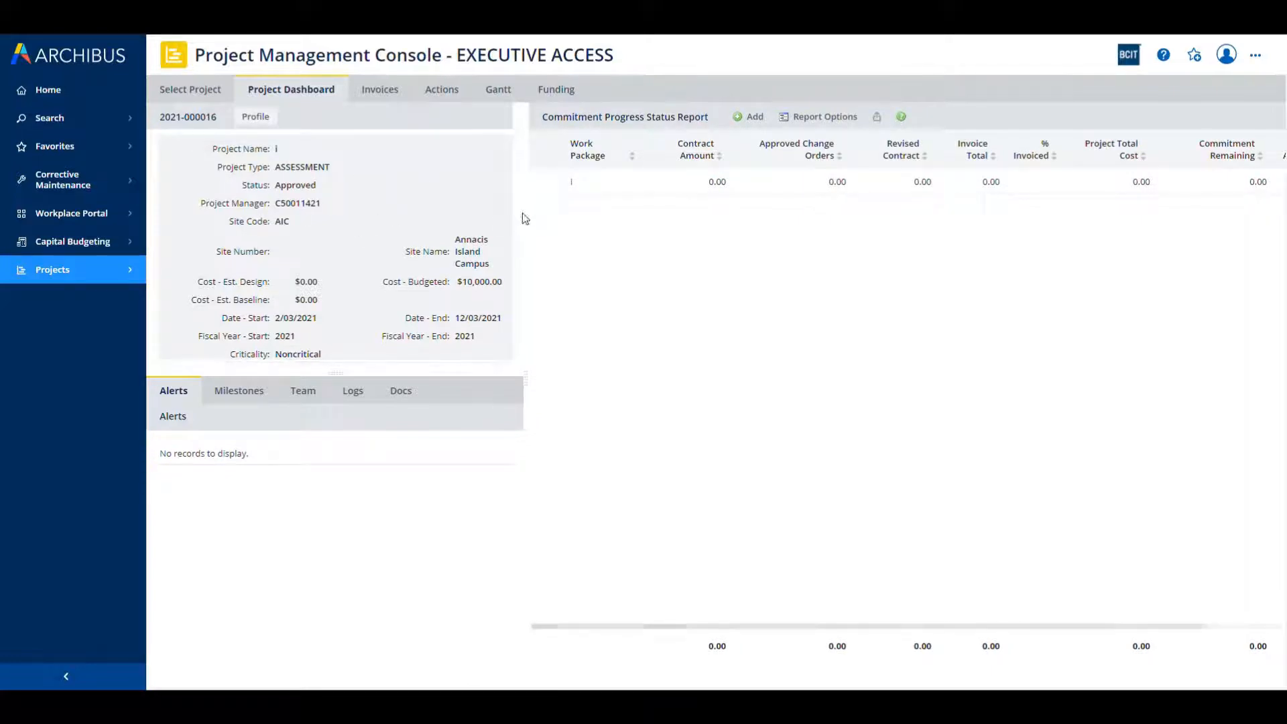
left_click_drag(521, 212, 494, 226)
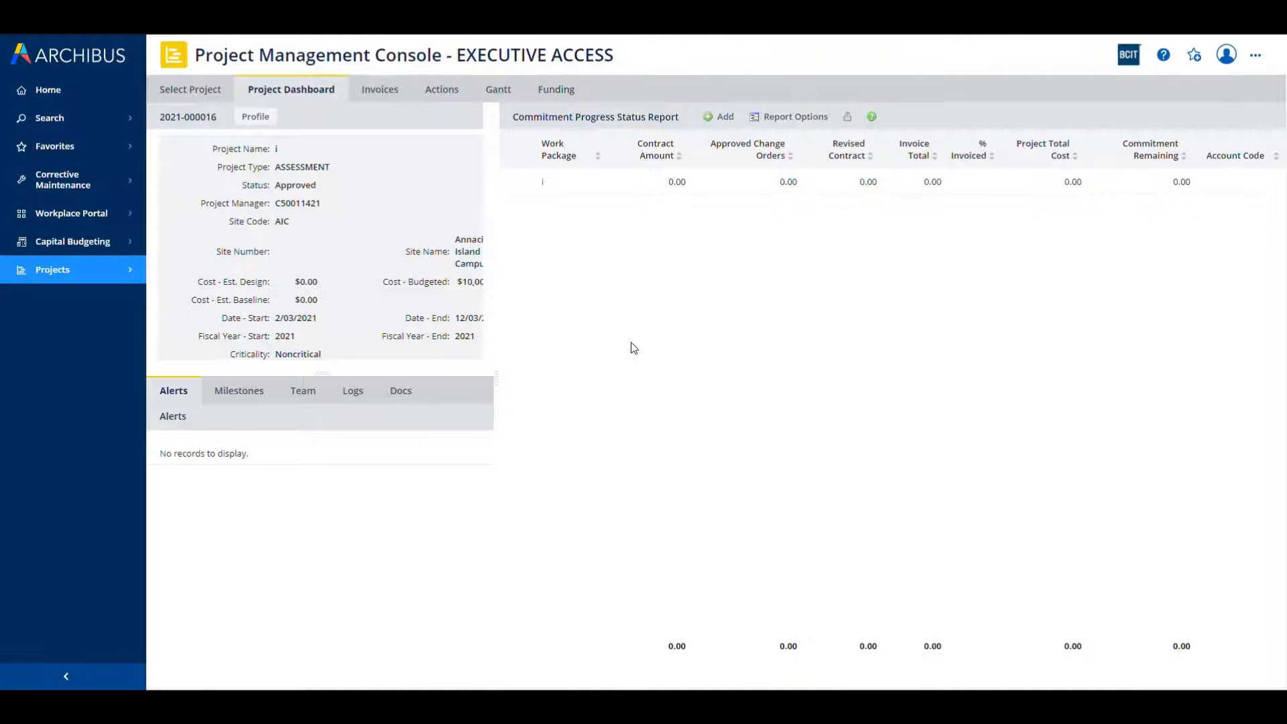
Step: Skip the bidding process for work package i and enter the vendor code in its contract
left_click(543, 190)
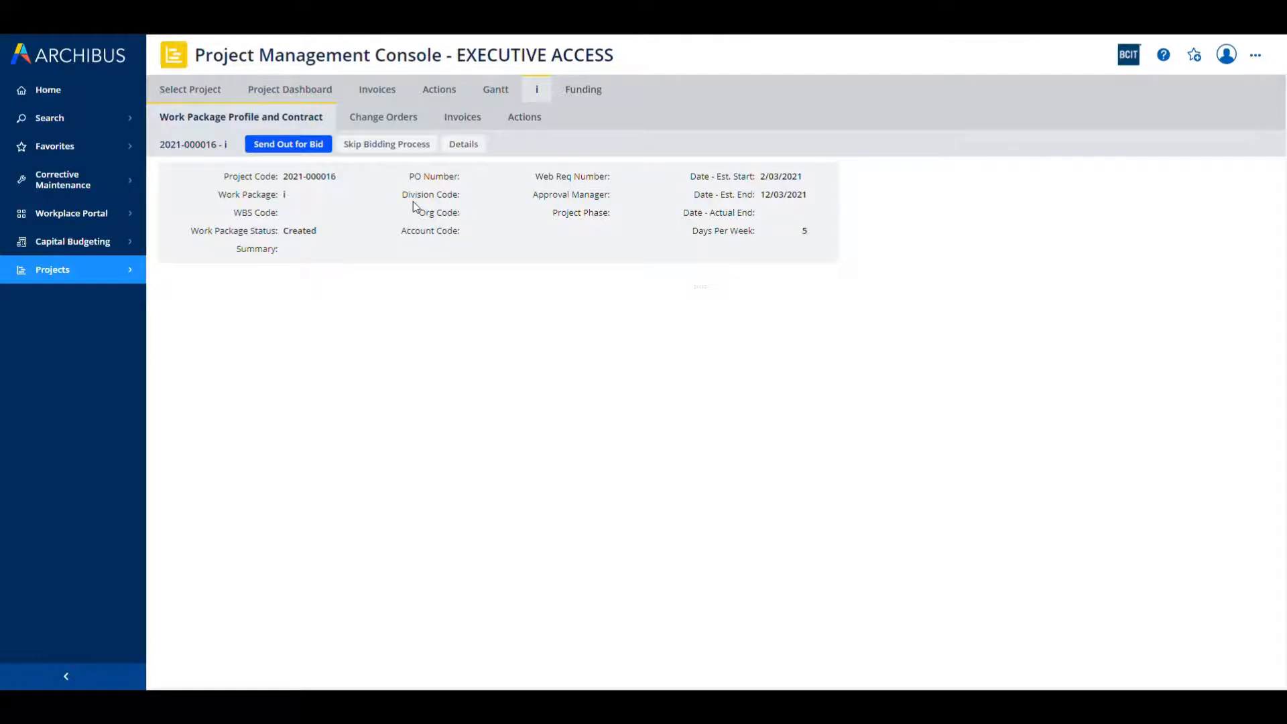
left_click(383, 145)
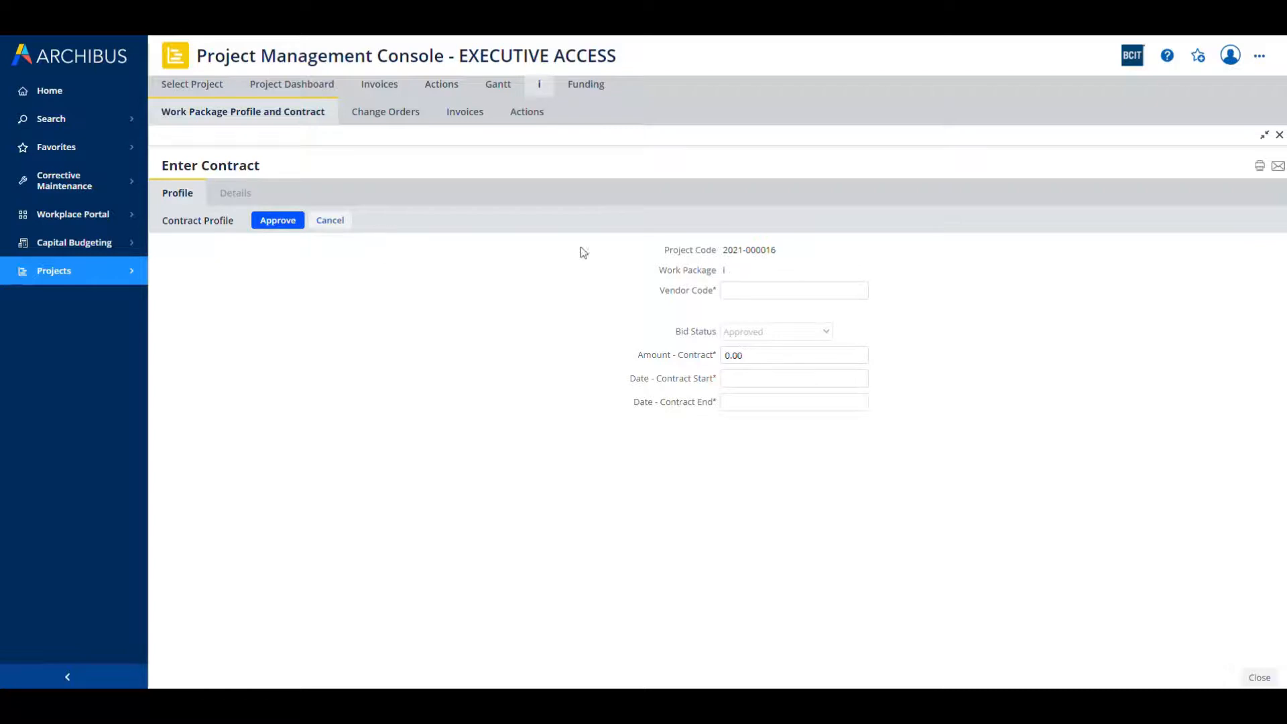
left_click(744, 286)
type("JMESNER123")
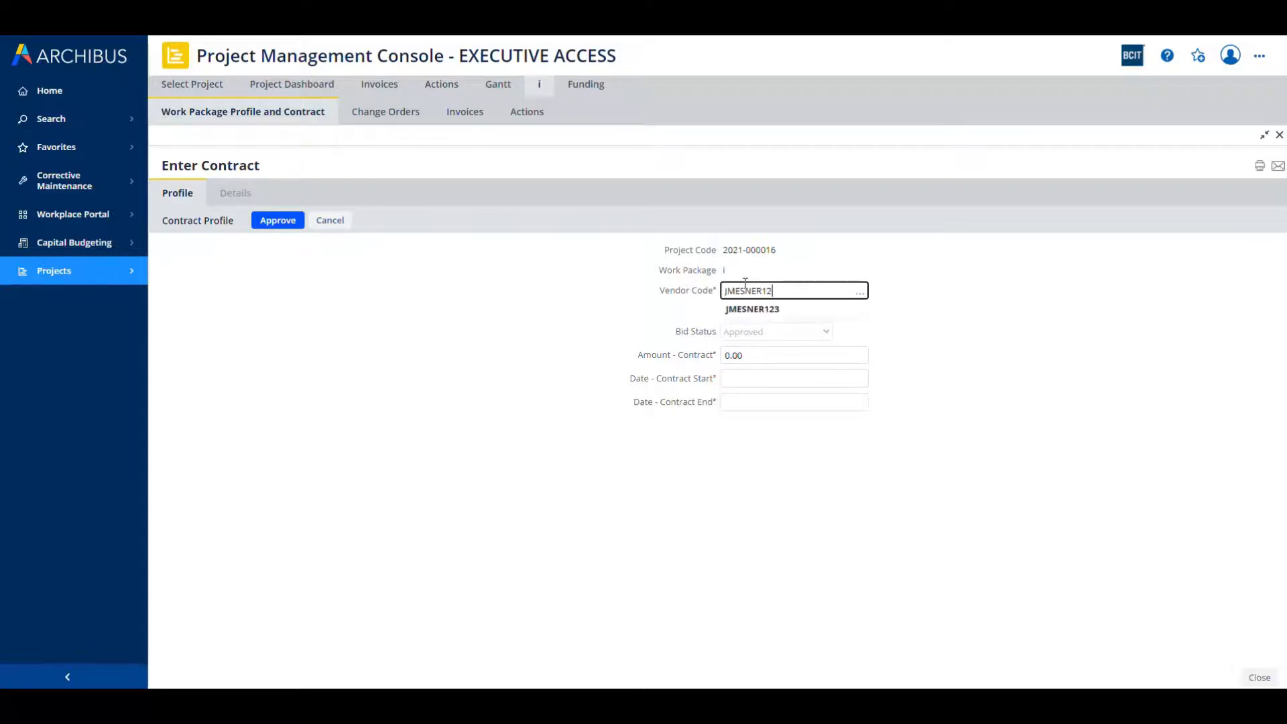
left_click(751, 313)
Step: Set the contract amount to 8,000, with contract start date 02/03/2021 and end date 12/03/2021
left_click(751, 356)
left_click_drag(756, 356, 702, 353)
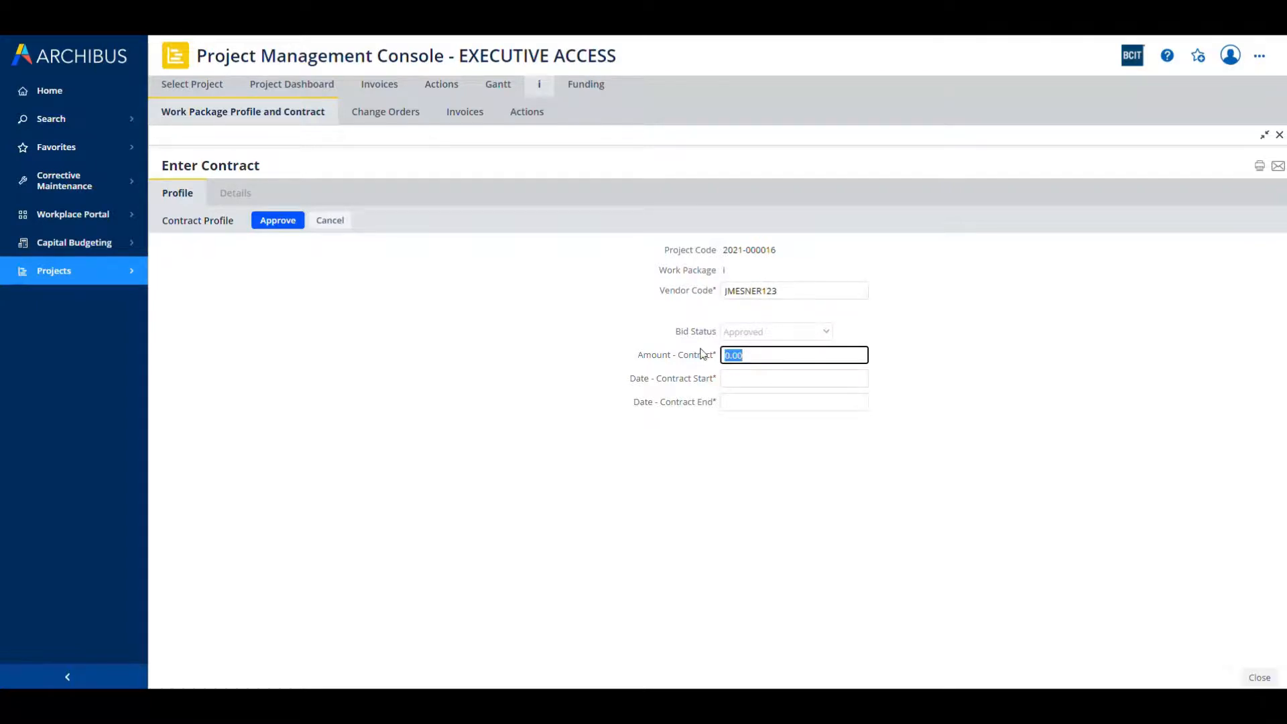
type("8,00")
type("0")
left_click(858, 383)
left_click(859, 383)
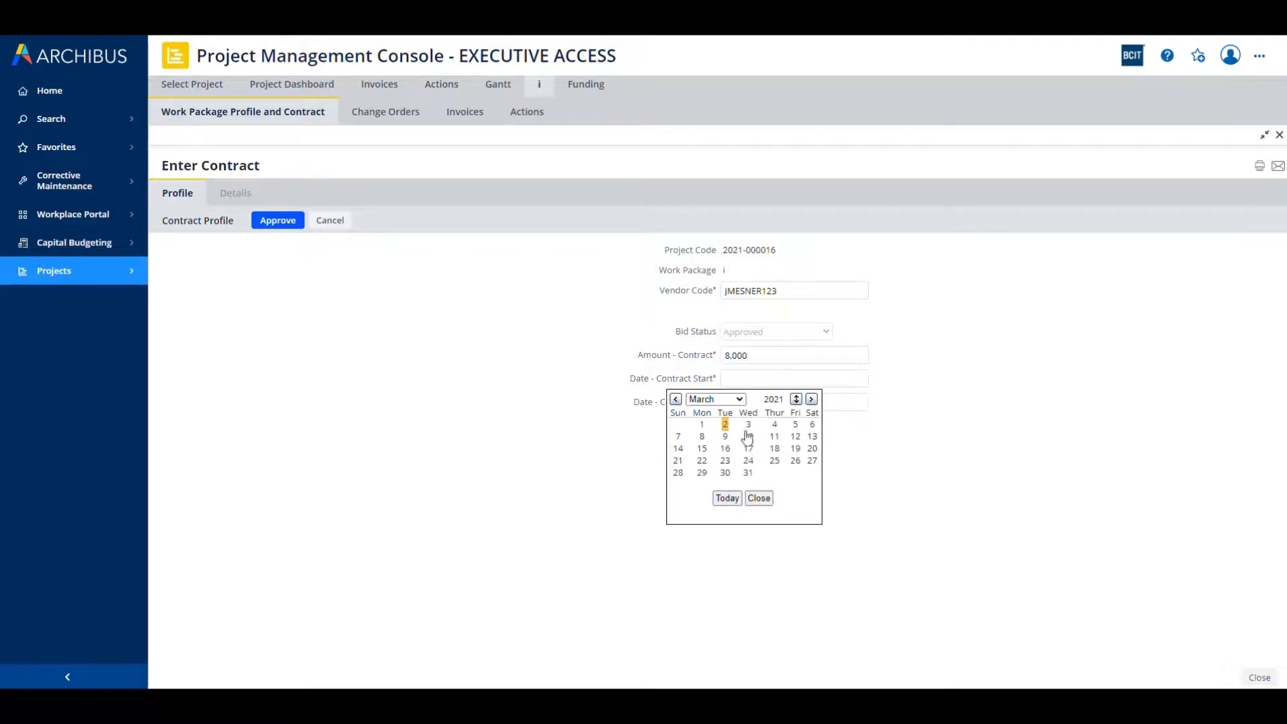
left_click(724, 428)
left_click(835, 402)
left_click(860, 402)
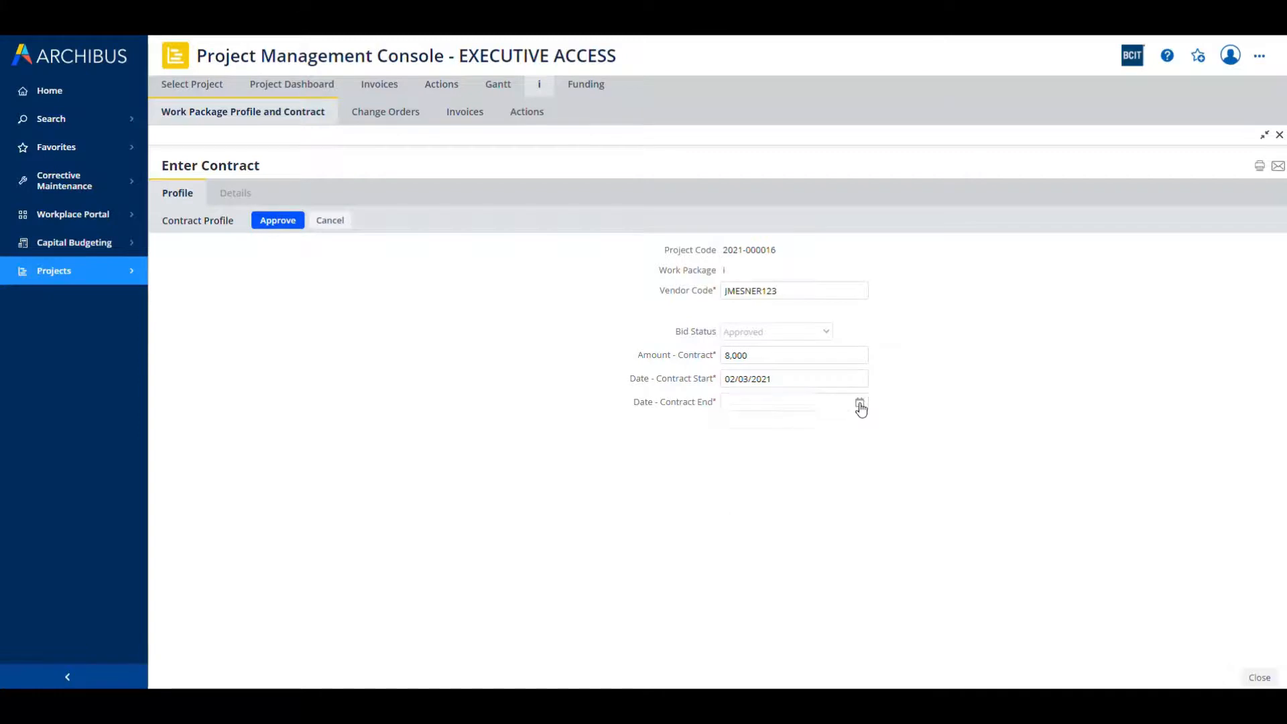
left_click(795, 459)
Step: Approve and sign the work package contract, and open the project's actions list
left_click(268, 221)
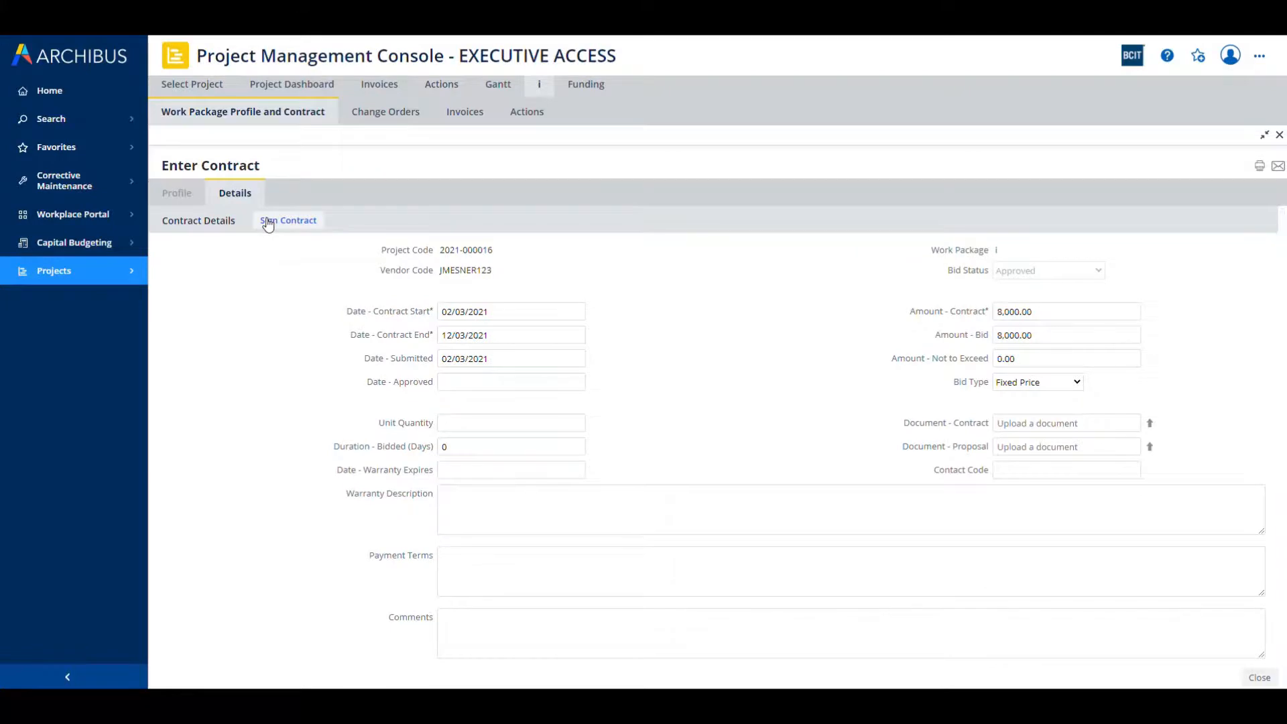
left_click(289, 222)
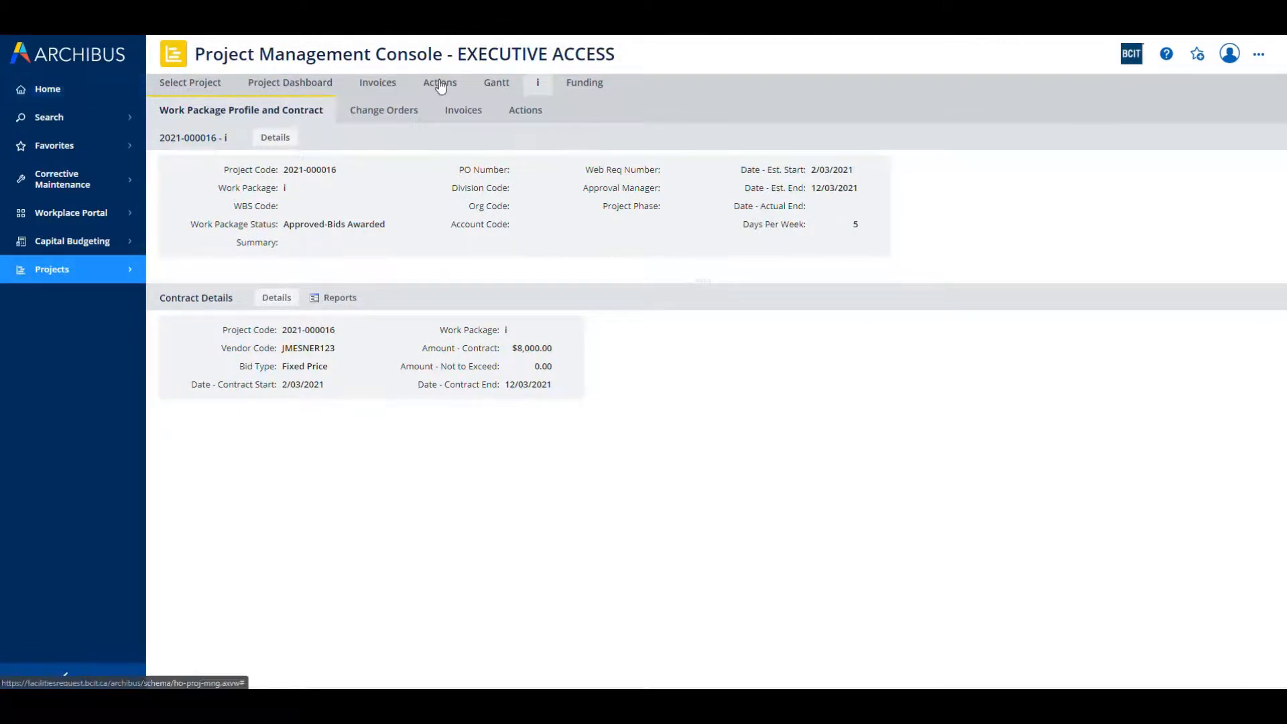
left_click(440, 85)
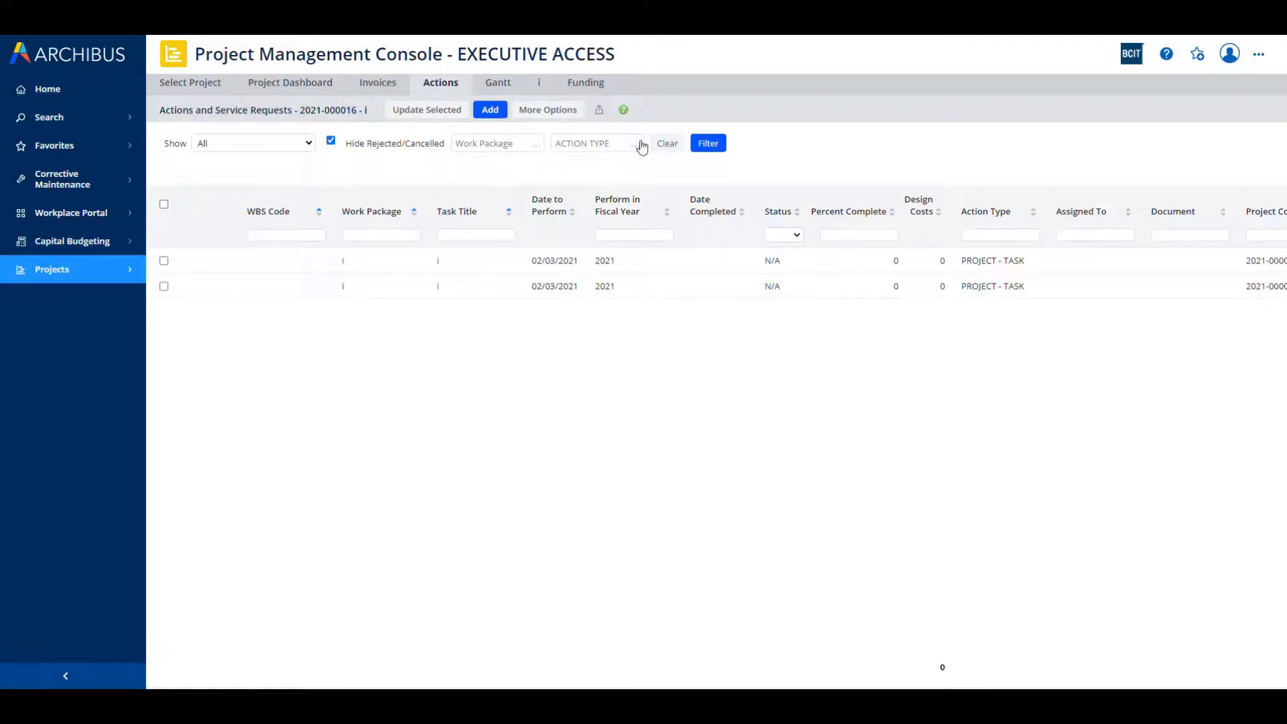
Step: Try to copy the baseline costs with no action selected
left_click(550, 111)
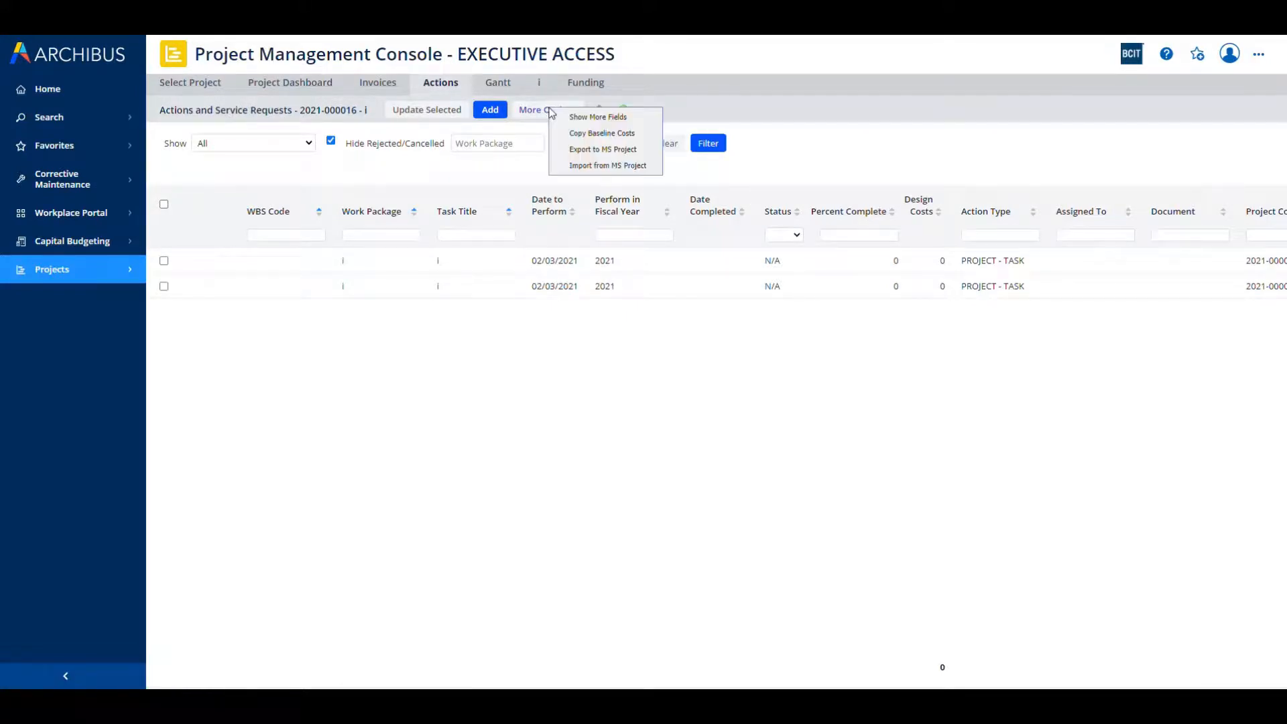
left_click(592, 133)
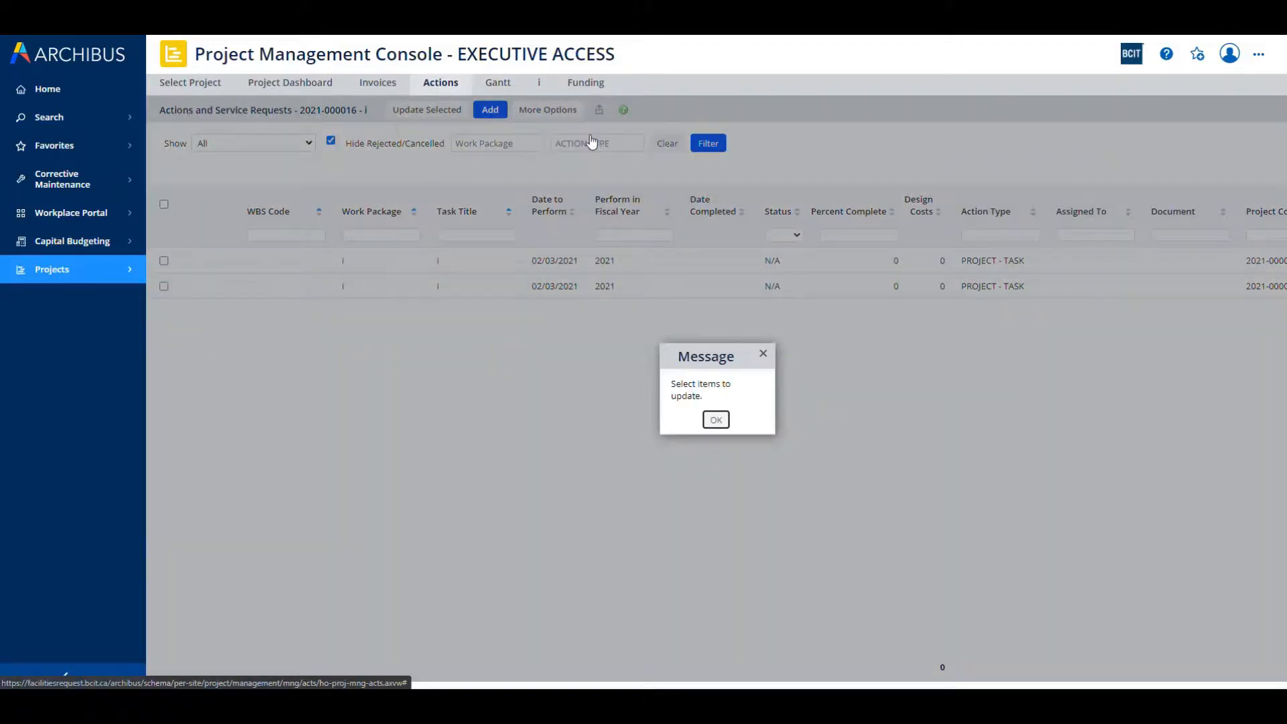
left_click(716, 420)
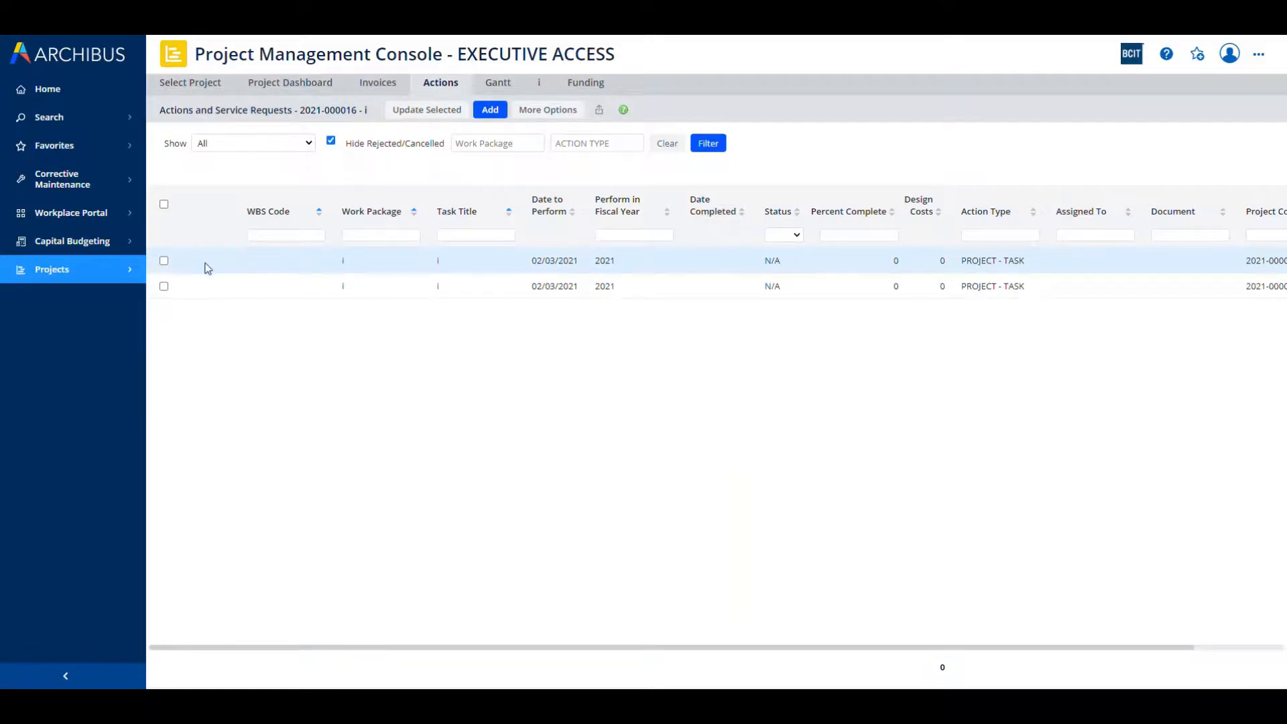
Step: Copy the baseline cost estimates into the design costs of the first action in the list
left_click(163, 260)
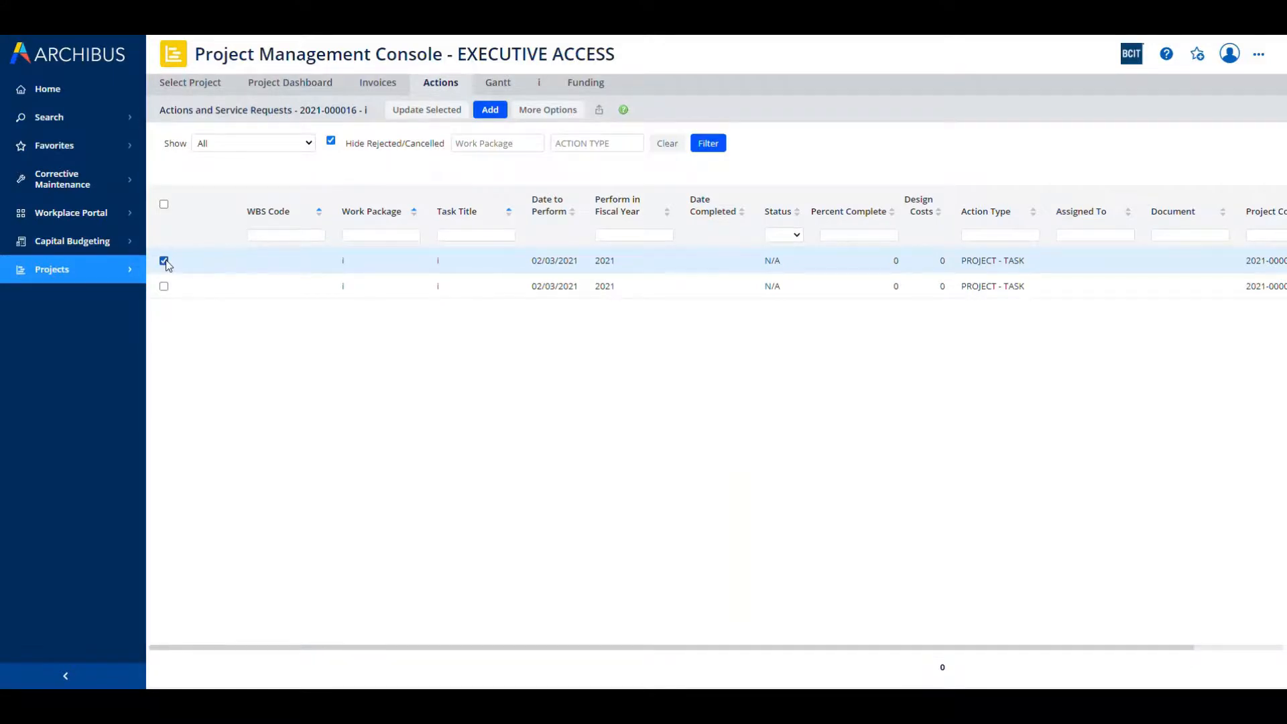
left_click(548, 110)
left_click(574, 131)
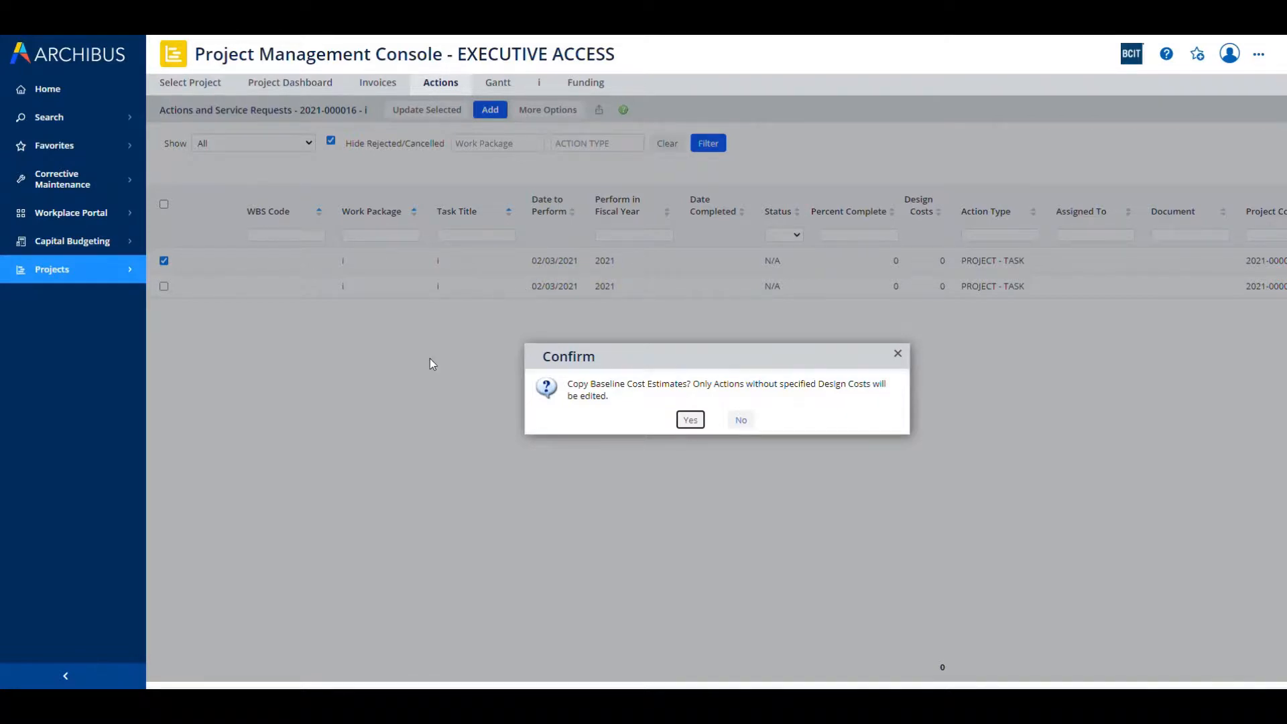
left_click(692, 421)
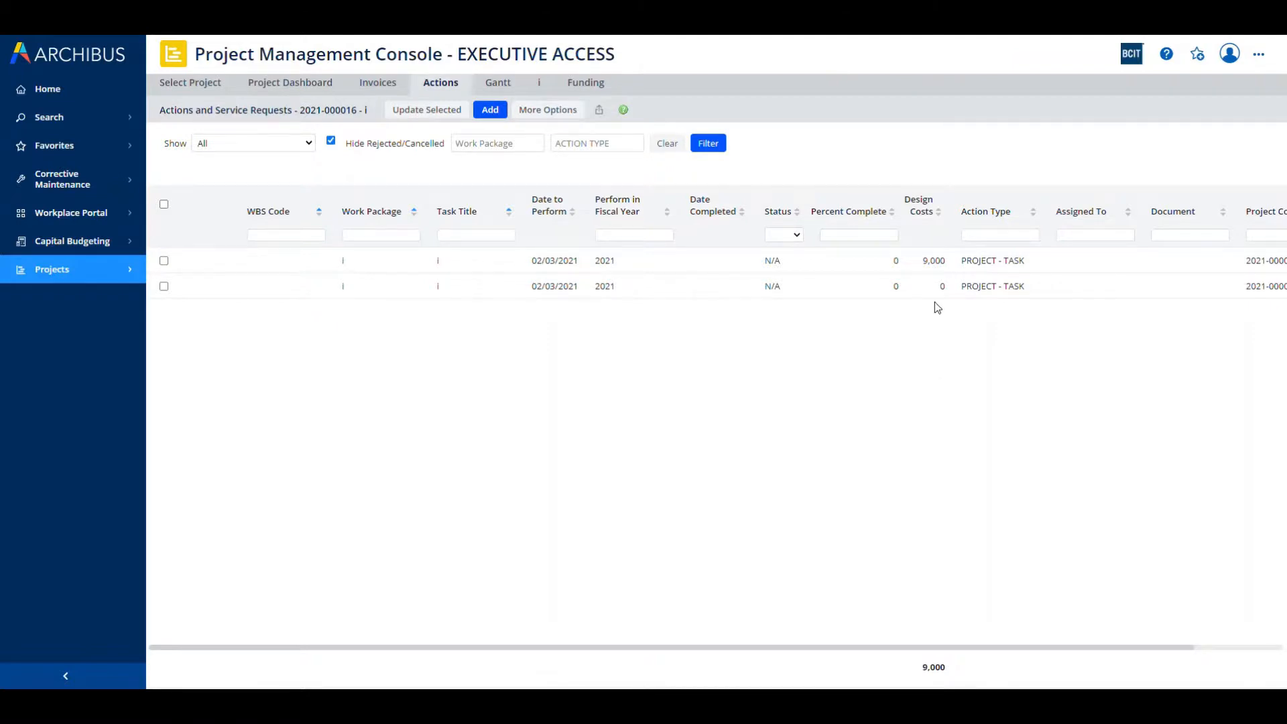
Step: Examine the design level and estimated design costs in the first action's profile, close it and return to the home page
left_click(932, 262)
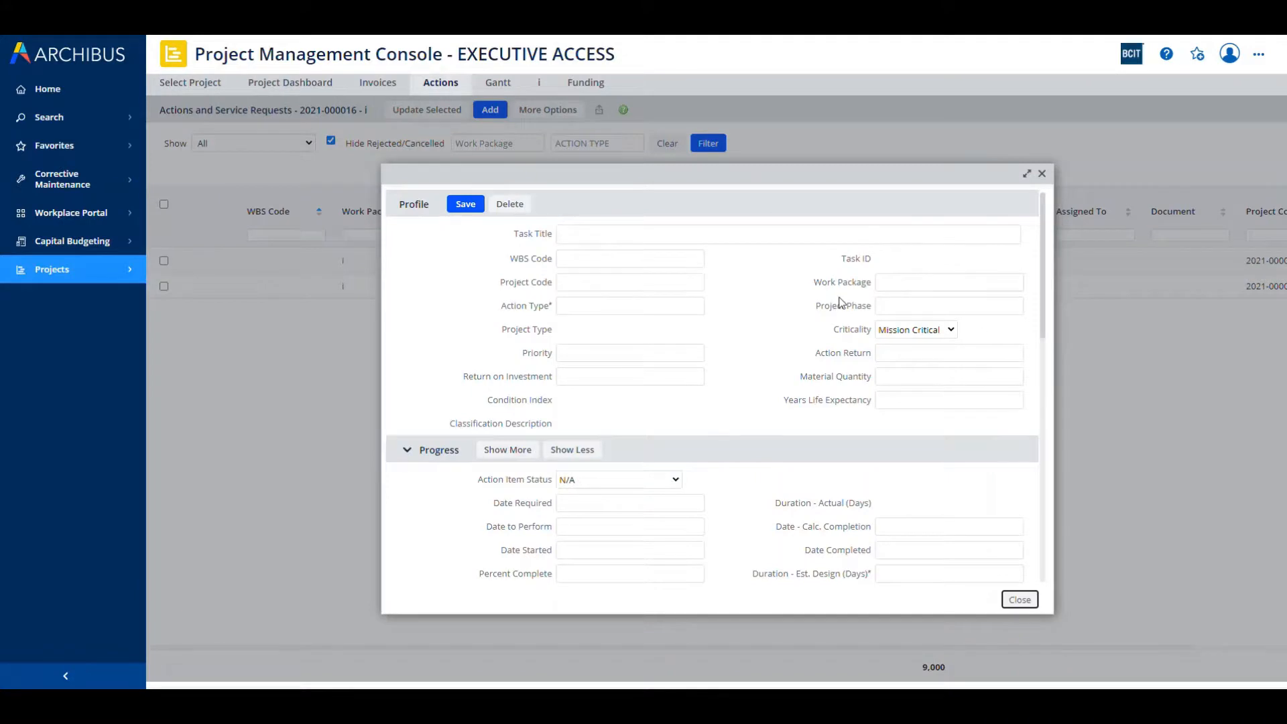
scroll(687, 322, "down", 1)
scroll(687, 322, "down", 2)
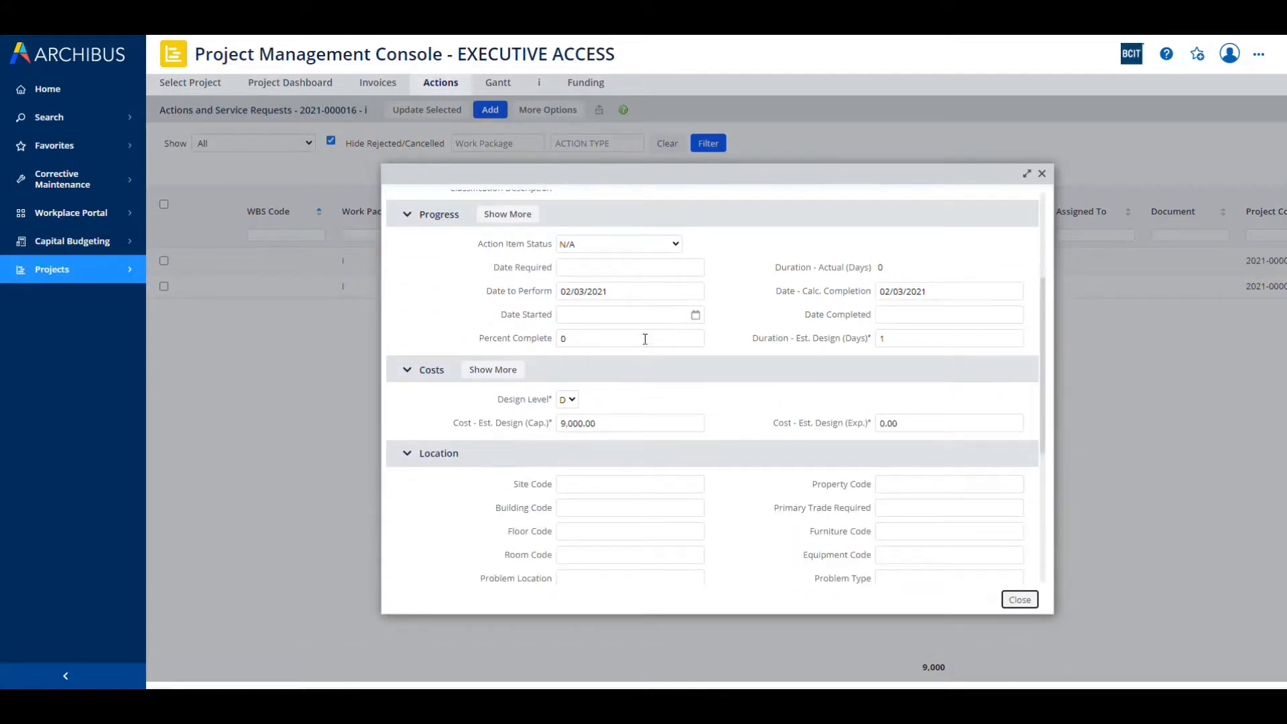
left_click(574, 401)
left_click(576, 402)
left_click_drag(611, 181, 602, 156)
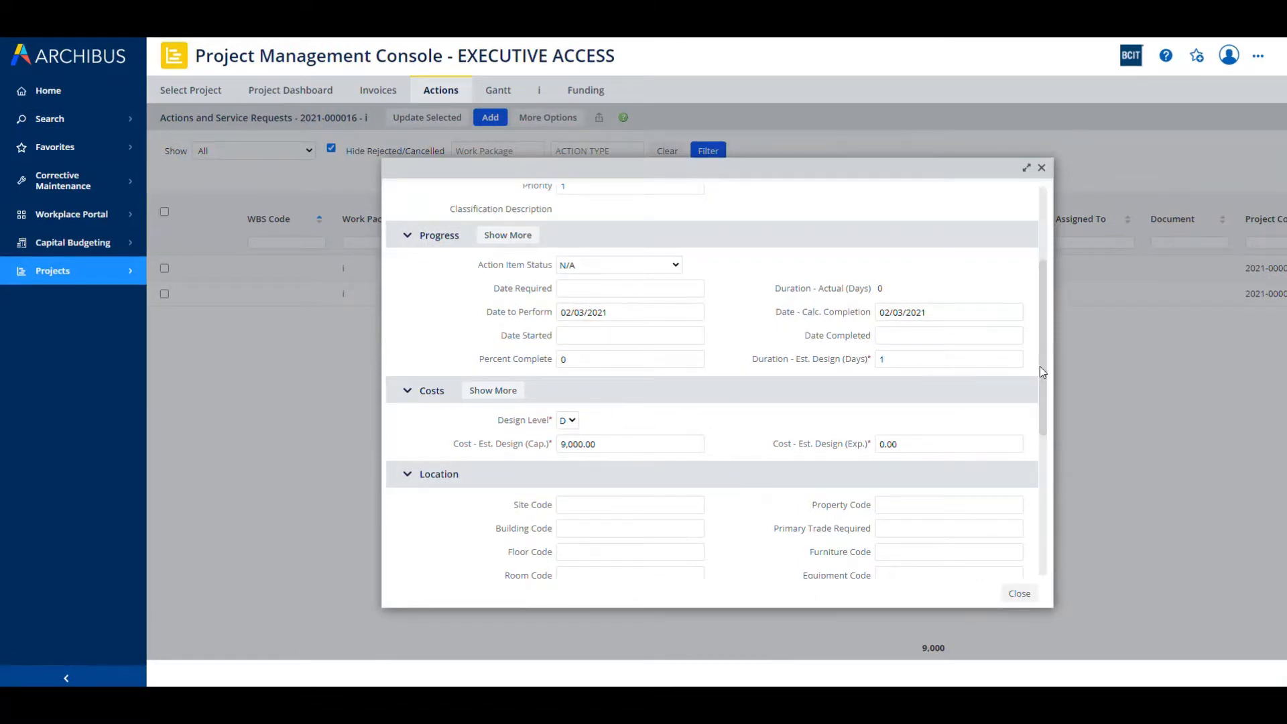
left_click_drag(1043, 366, 1046, 242)
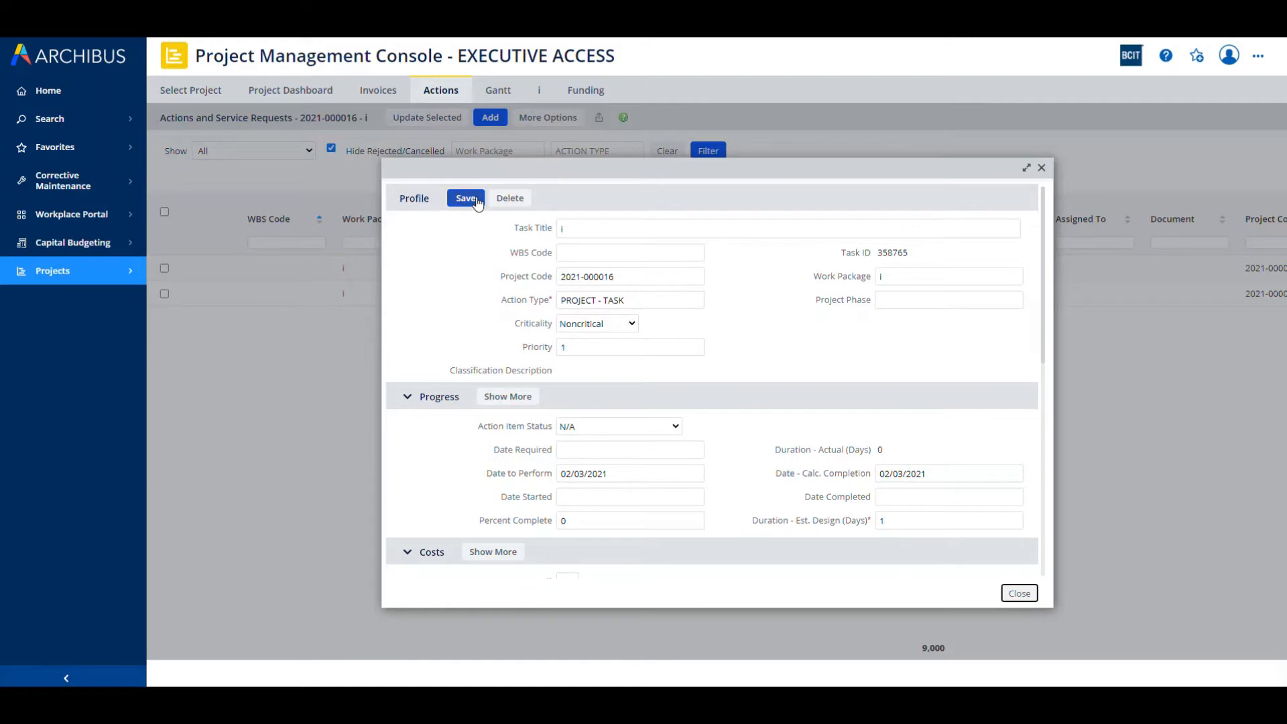
left_click(1041, 169)
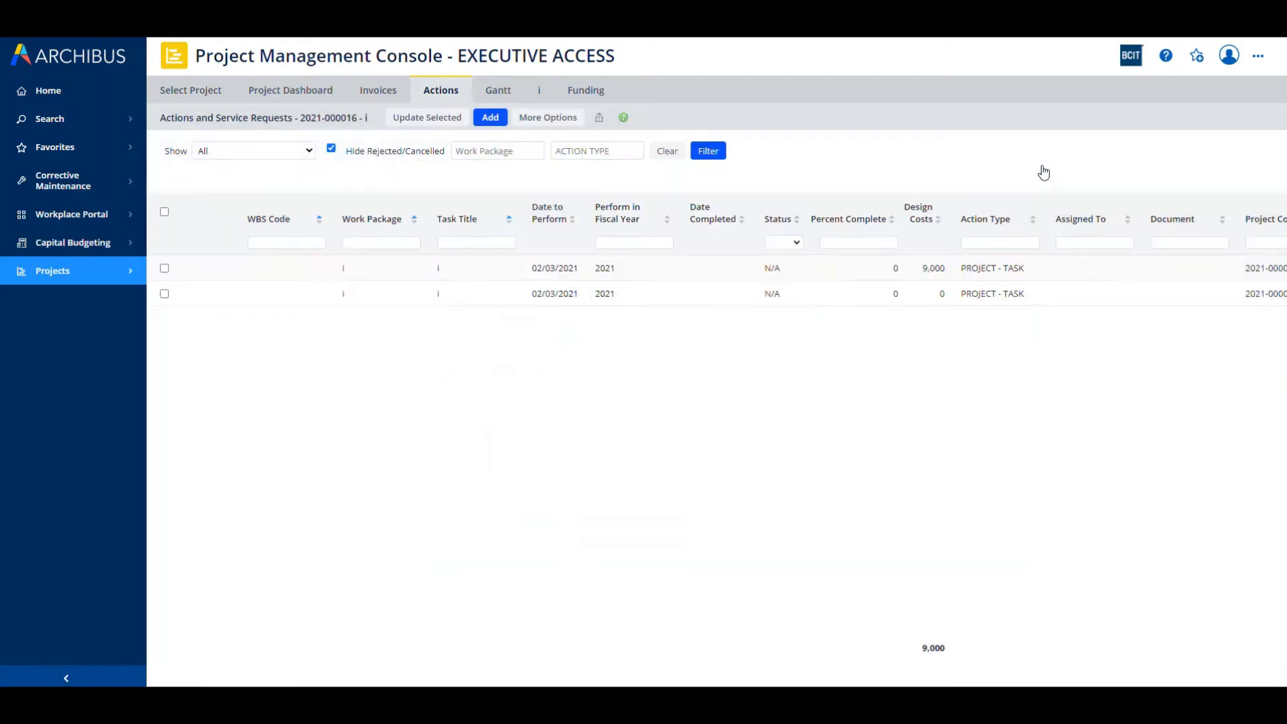
left_click(25, 92)
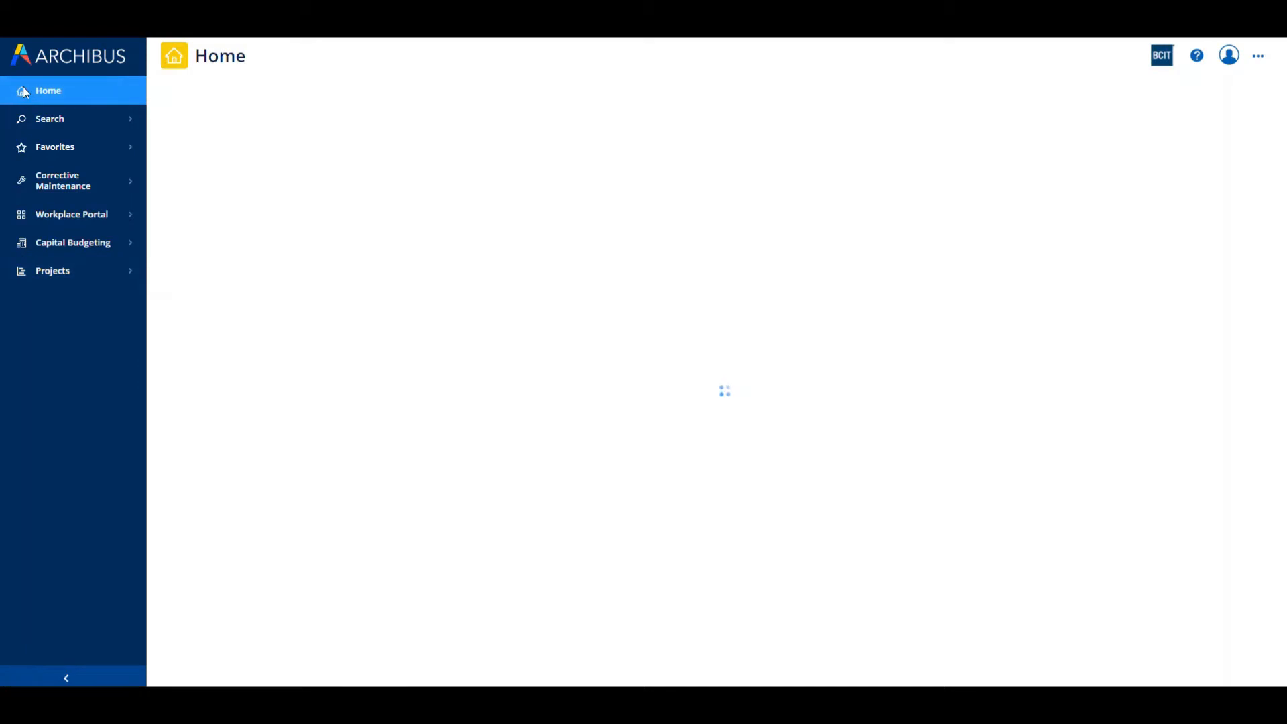